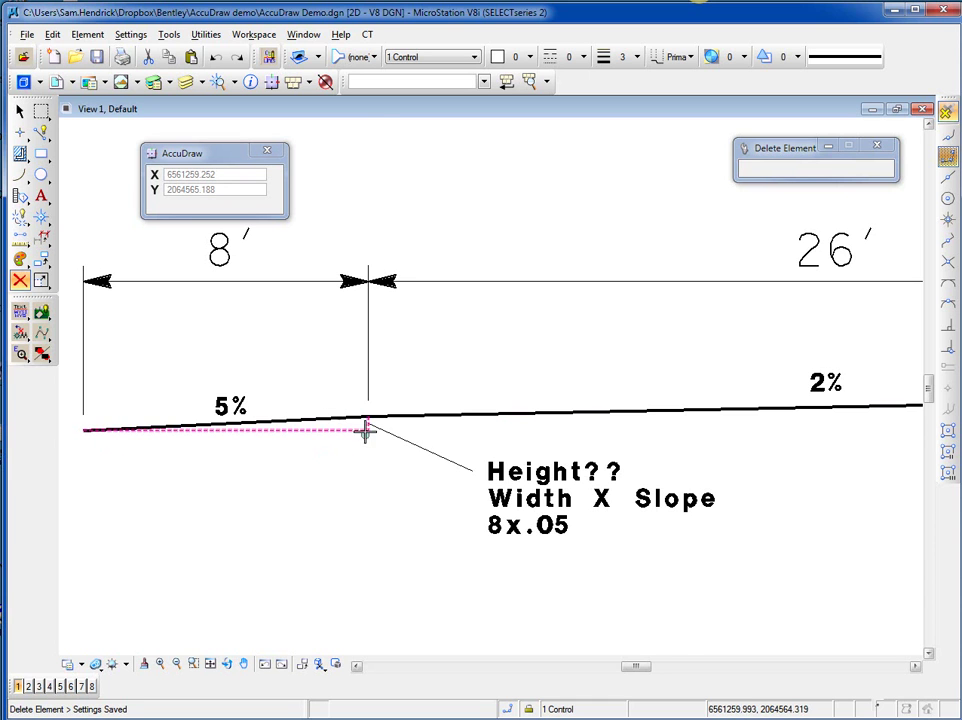
Zoom in and out around the template's 8x.05 slope note.
scroll(361, 430, up, 2)
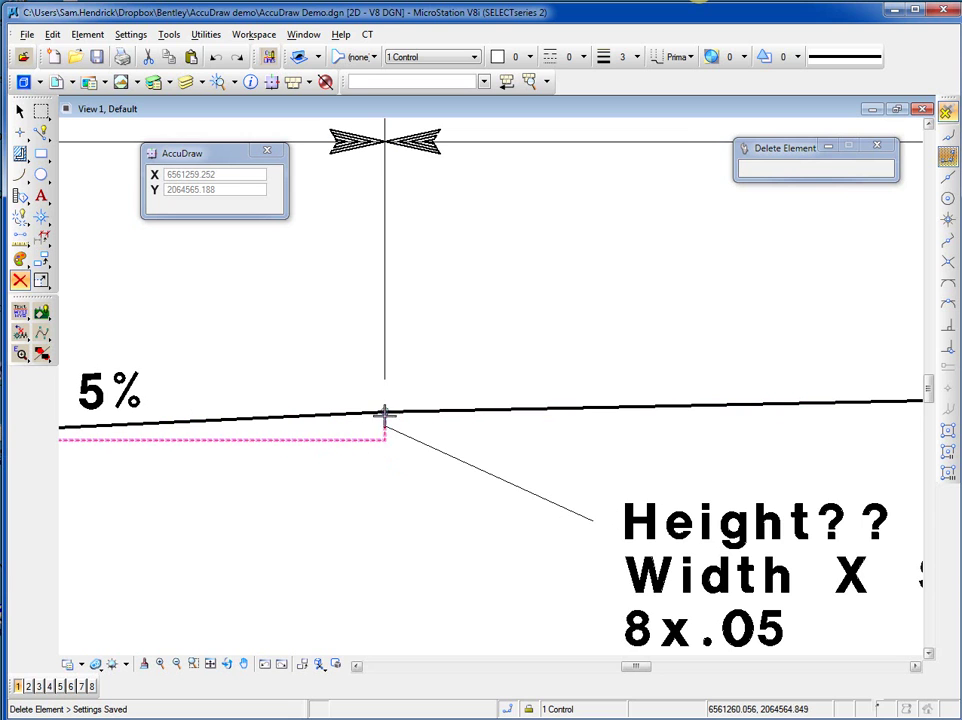
scroll(398, 447, down, 2)
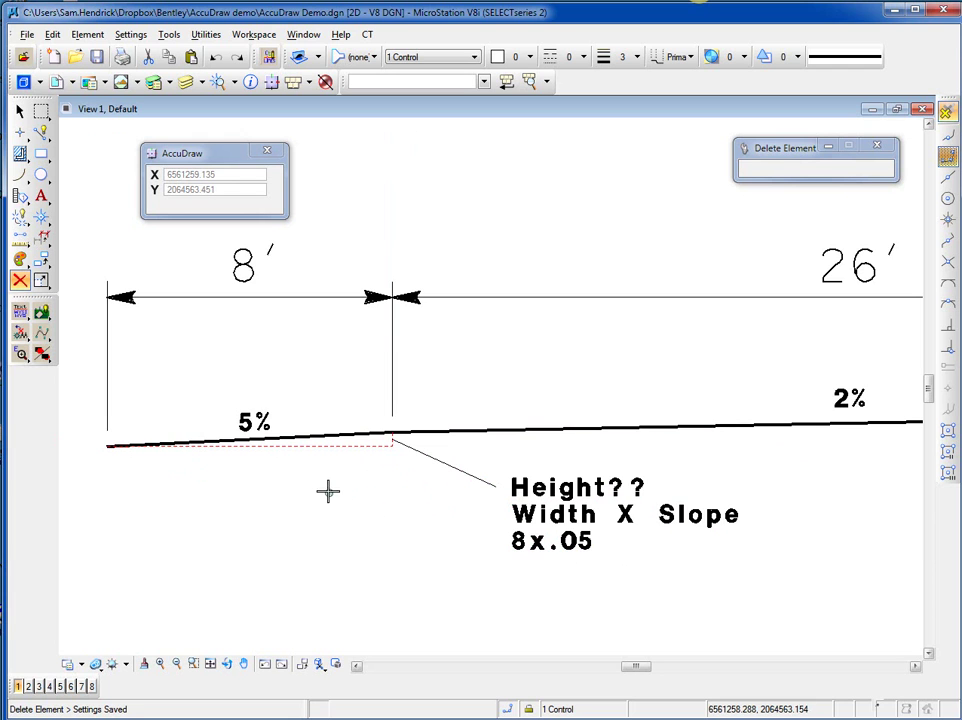
scroll(265, 448, down, 3)
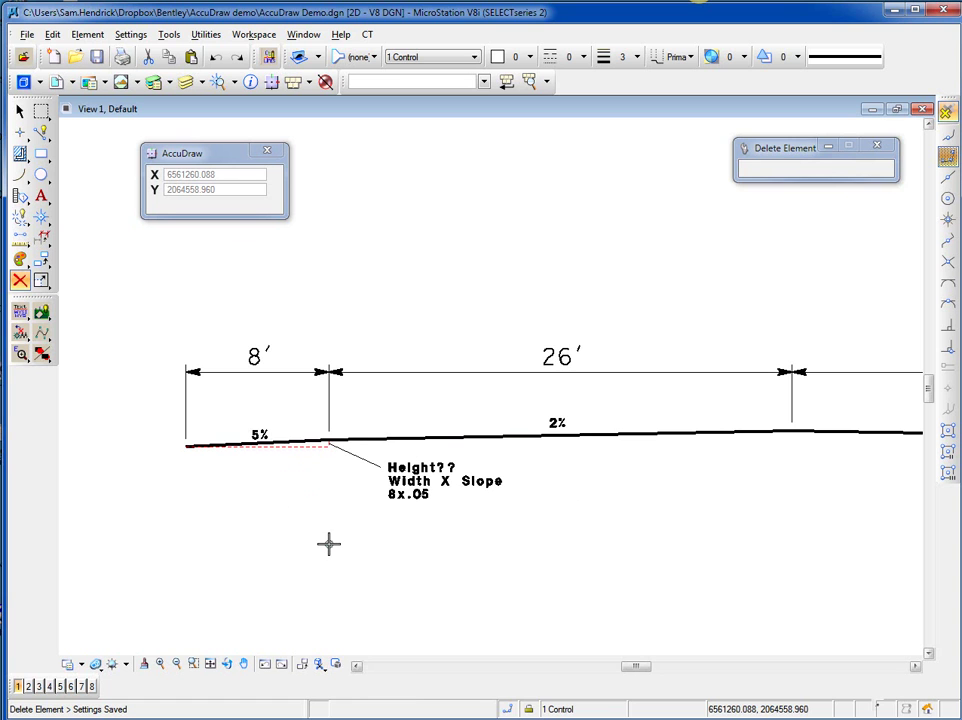
Switch to Place SmartLine with the 1Q shortcut and set the first vertex below the template.
key(1)
key(q)
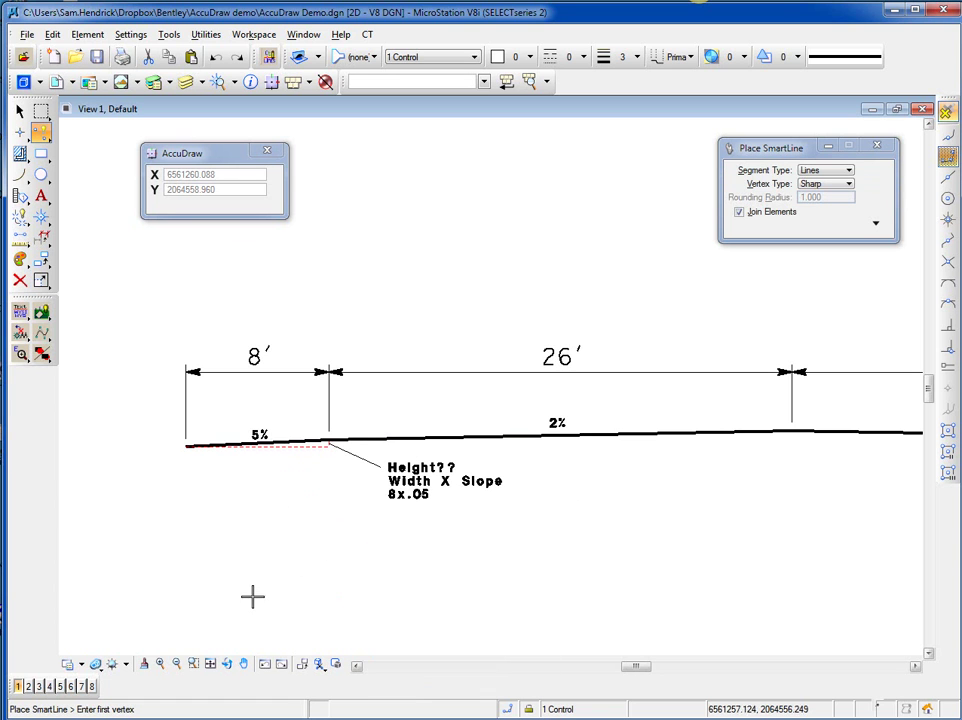
click(202, 565)
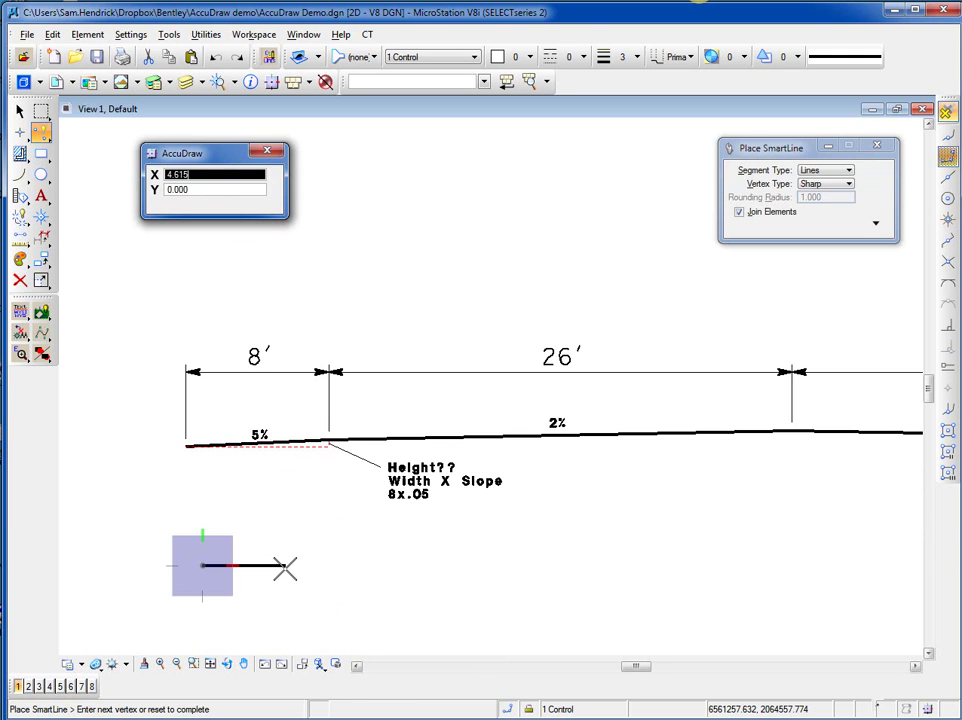
Place the first 8' leg rising 0.400, computed as 8x.05 for a 5% slope.
text(8)
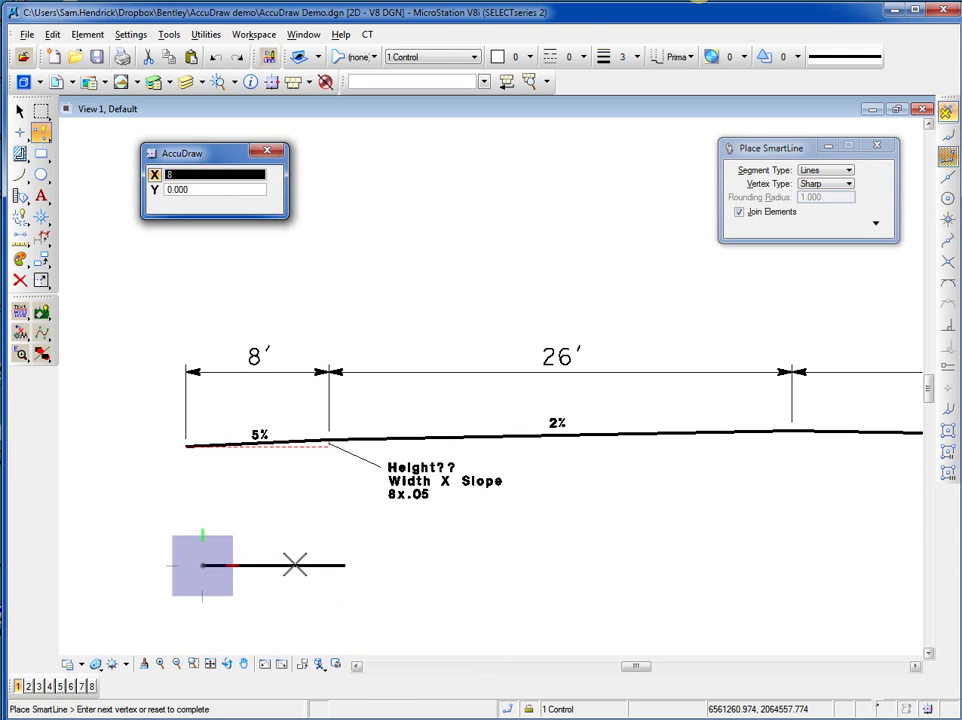
key(Tab)
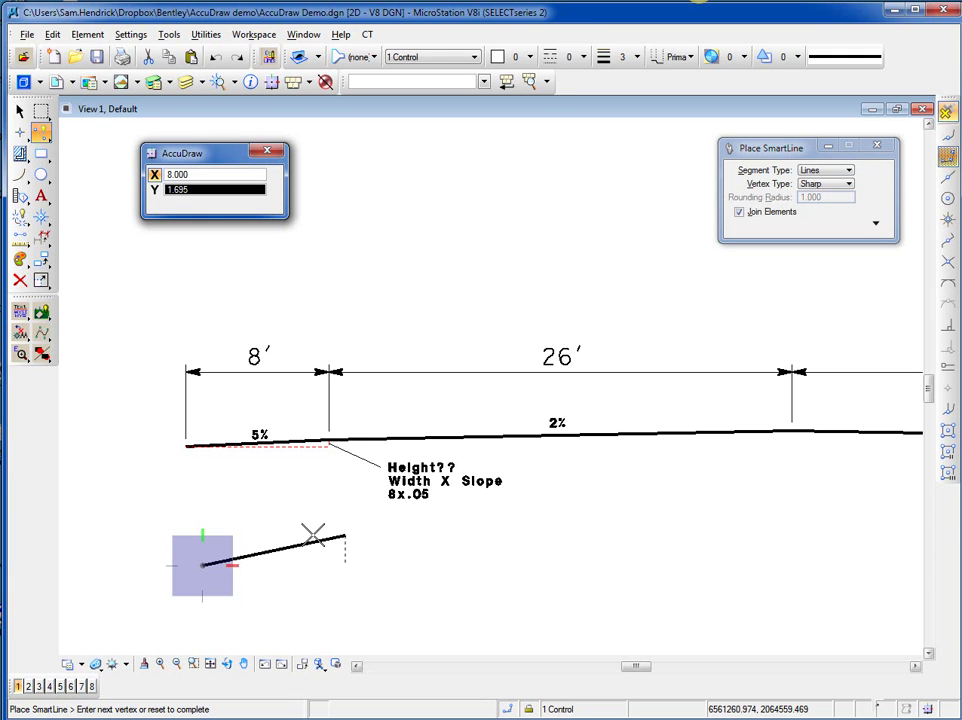
text(8)
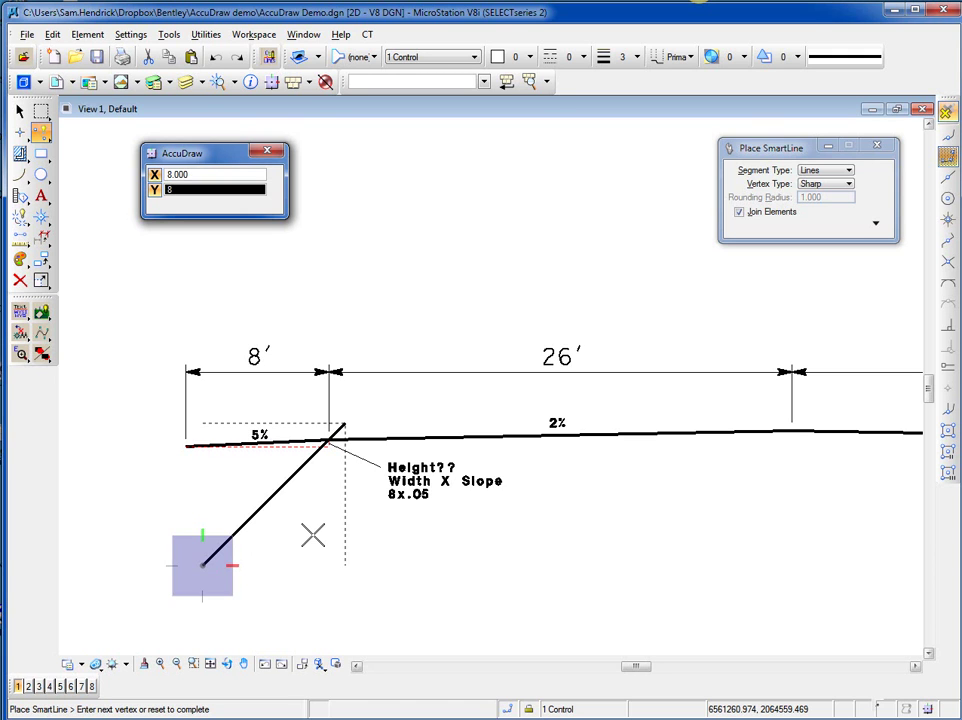
text(x)
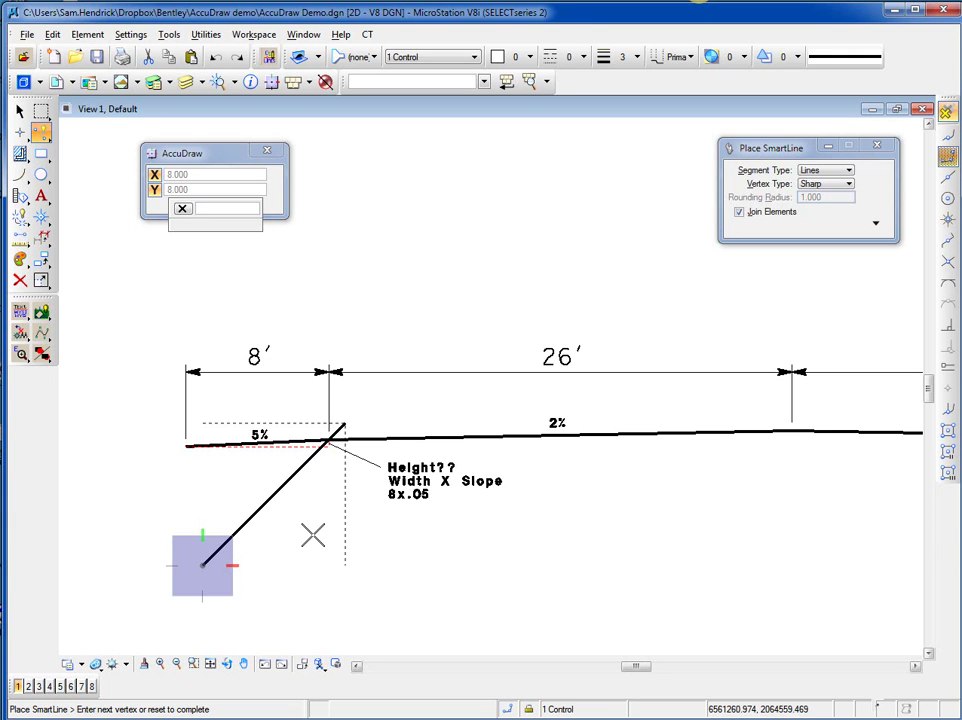
text(.05)
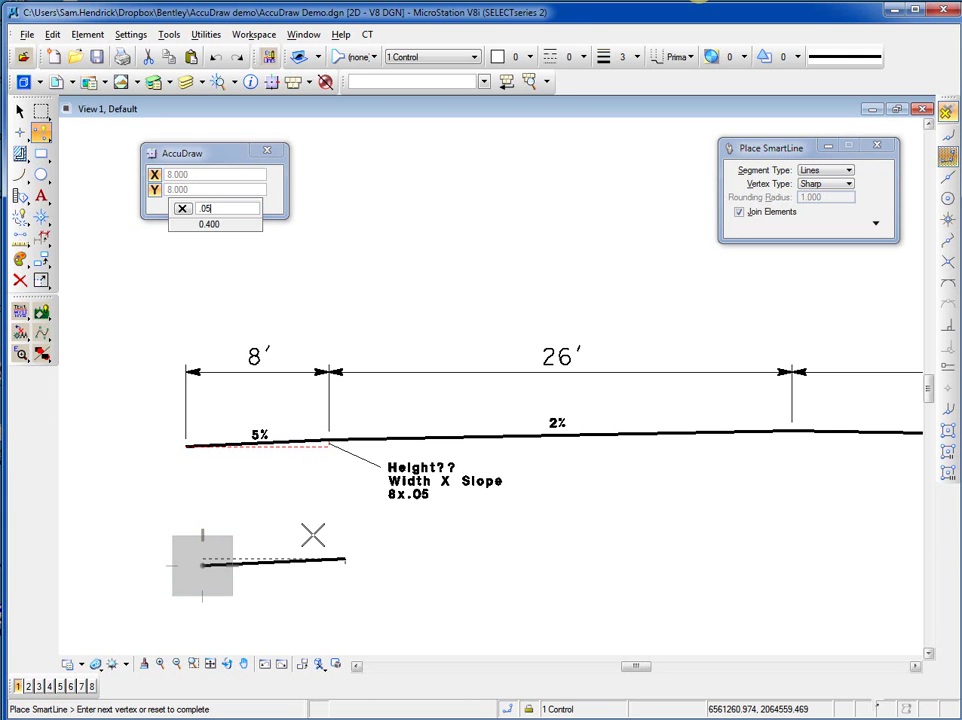
scroll(258, 602, up, 3)
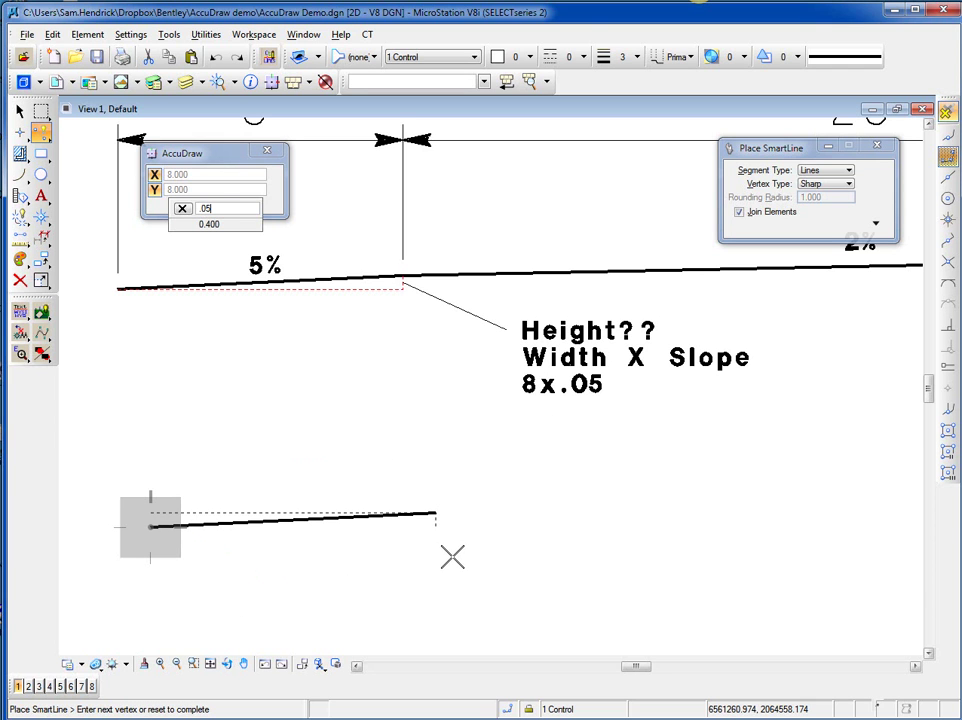
click(530, 533)
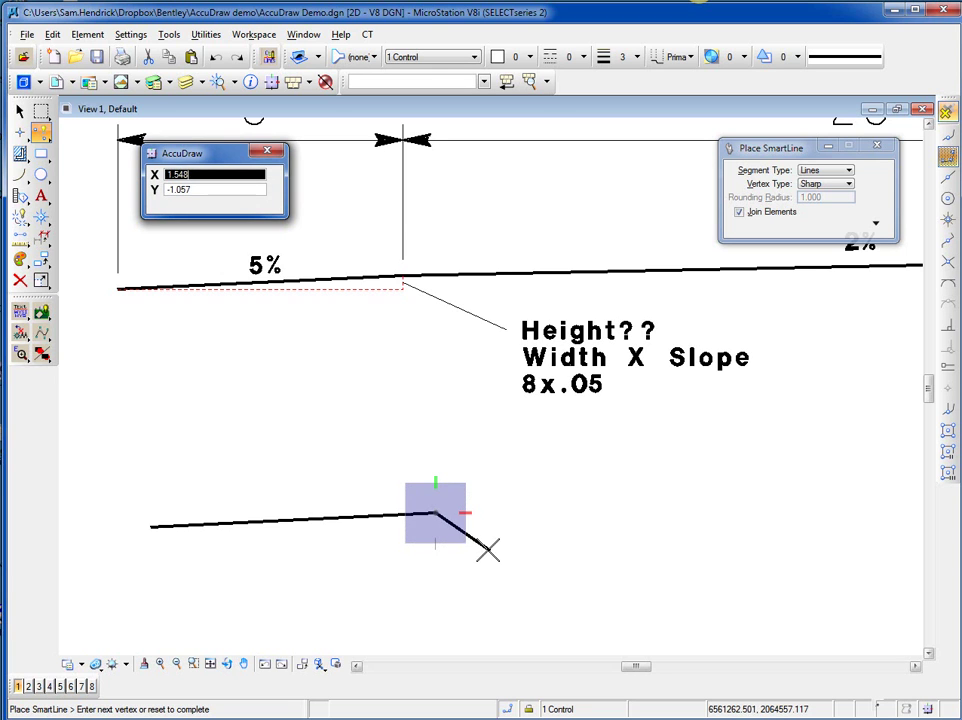
Add the second 26' leg rising 0.520, computed as 26x.02 for a 2% slope.
scroll(487, 550, down, 3)
middle_drag(640, 552, 532, 528)
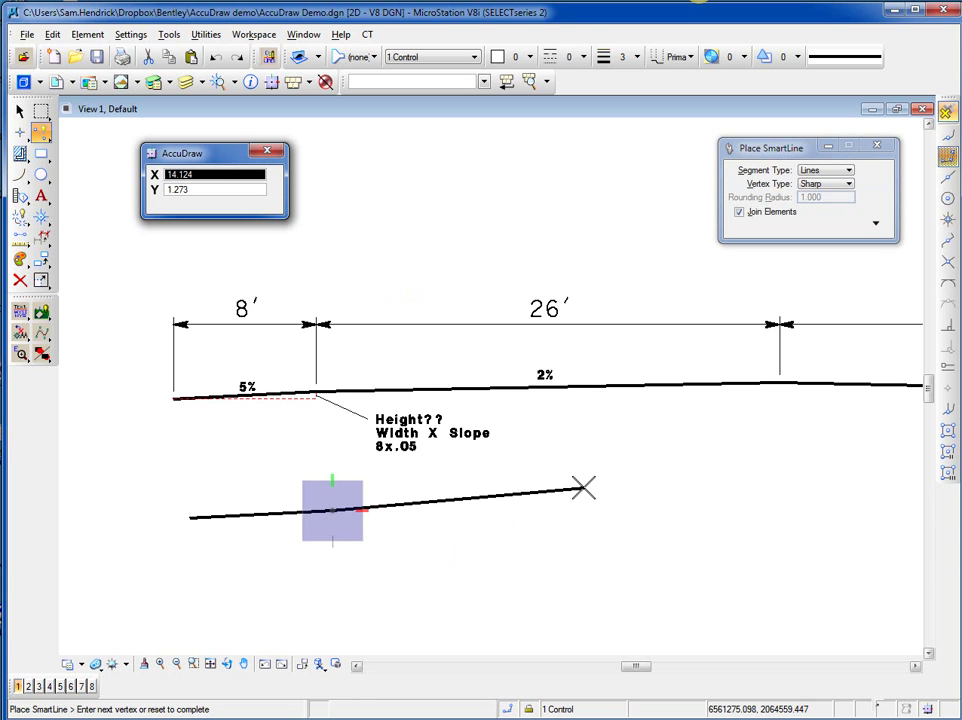
text(26)
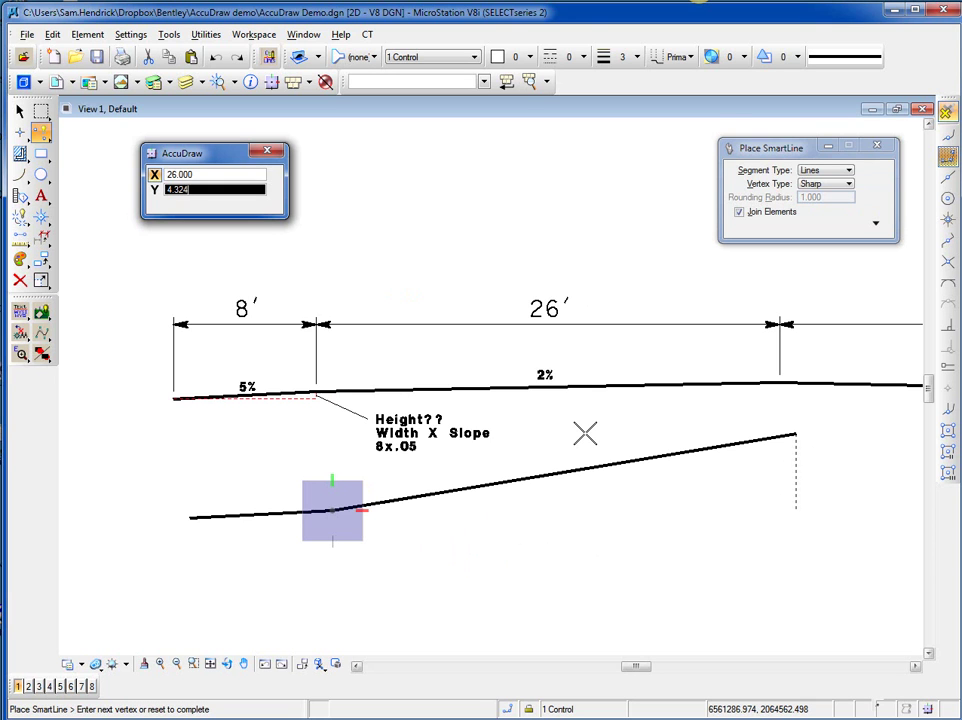
text(26)
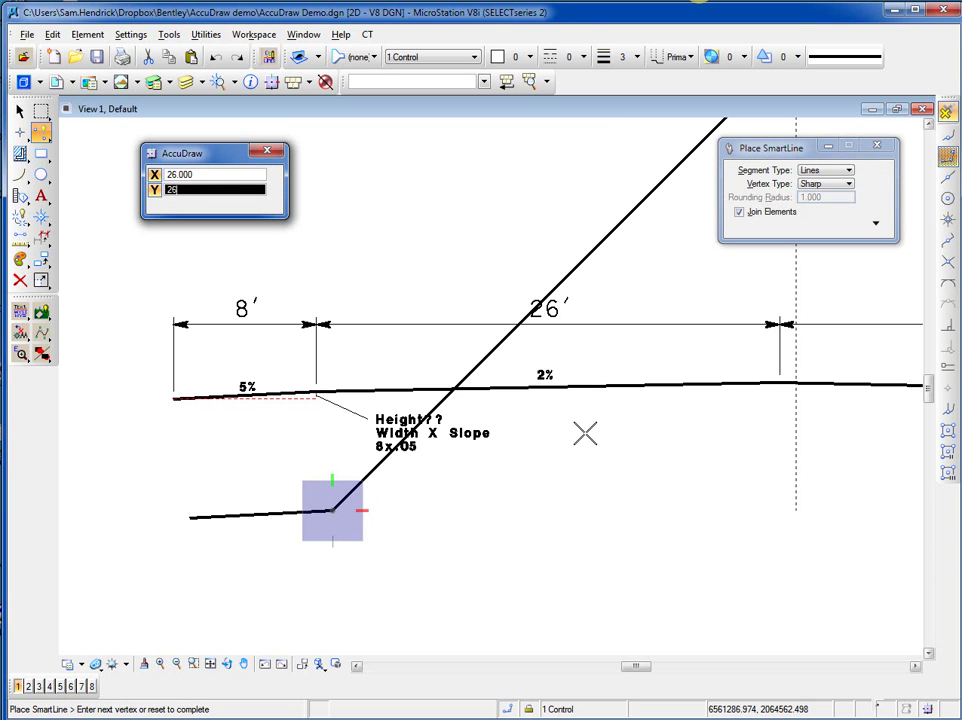
key(Return)
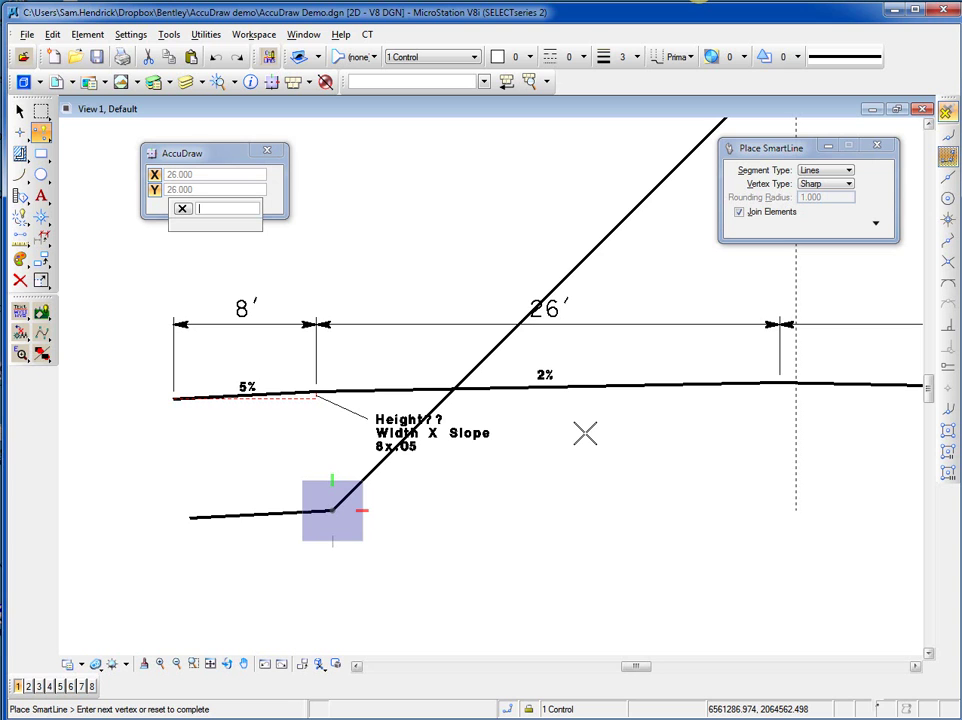
text(.02)
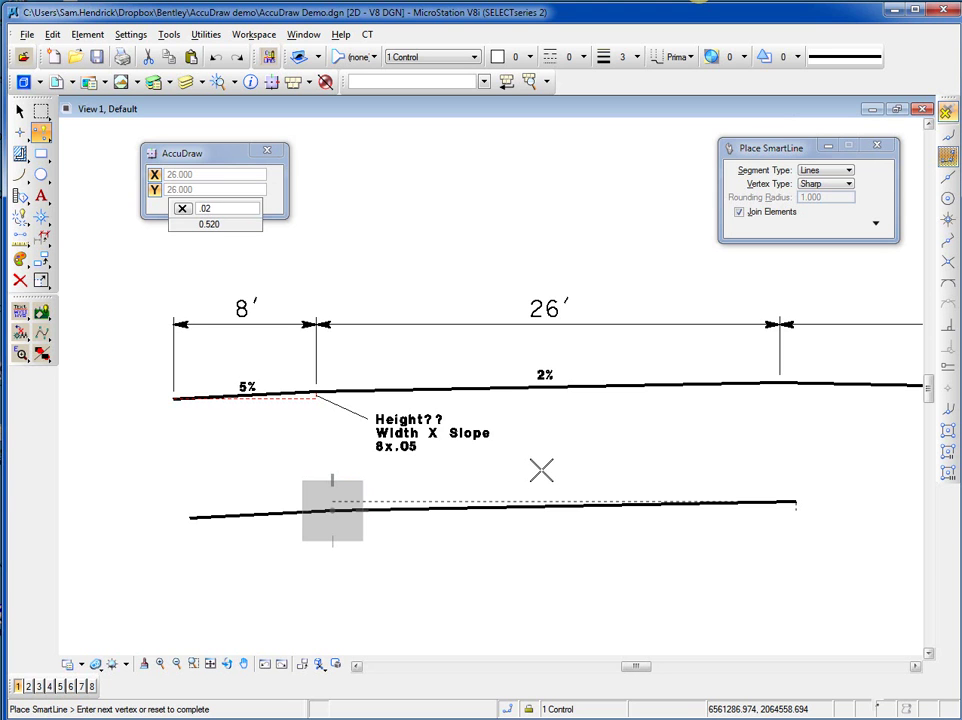
click(741, 490)
middle_drag(780, 475, 479, 447)
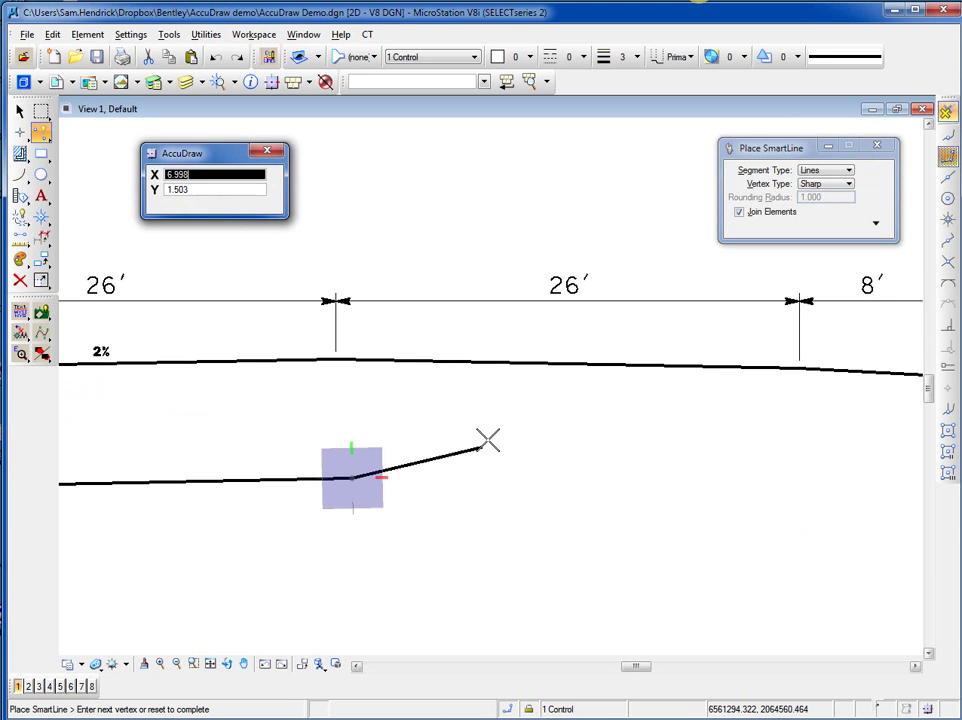
Add a 26' leg dropping 0.520, entered as -26*.02 for a 2% slope.
key(t)
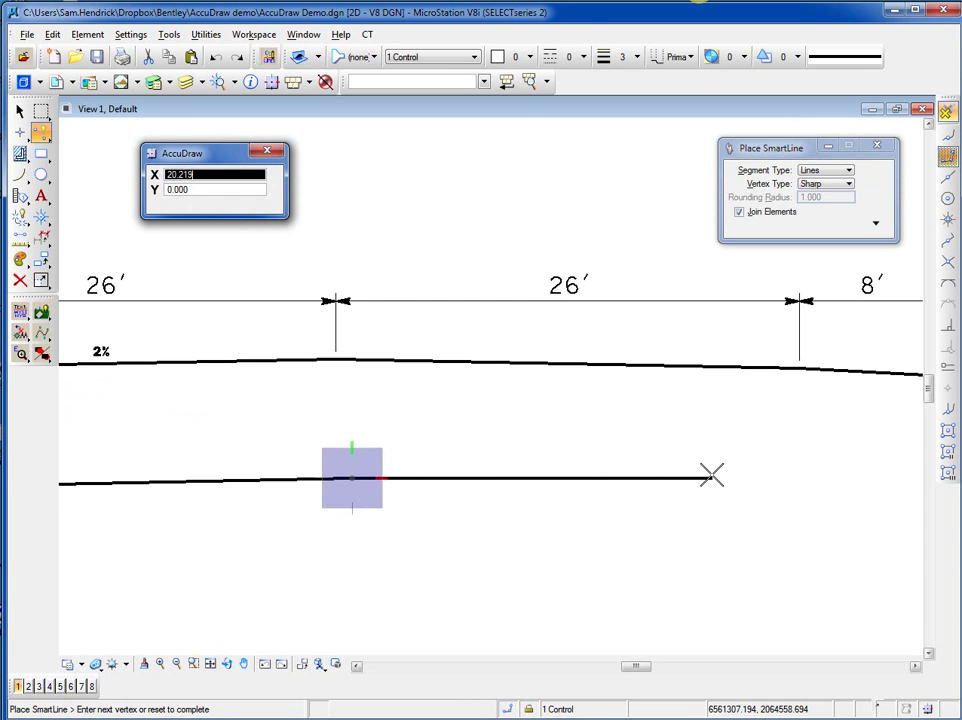
text(26)
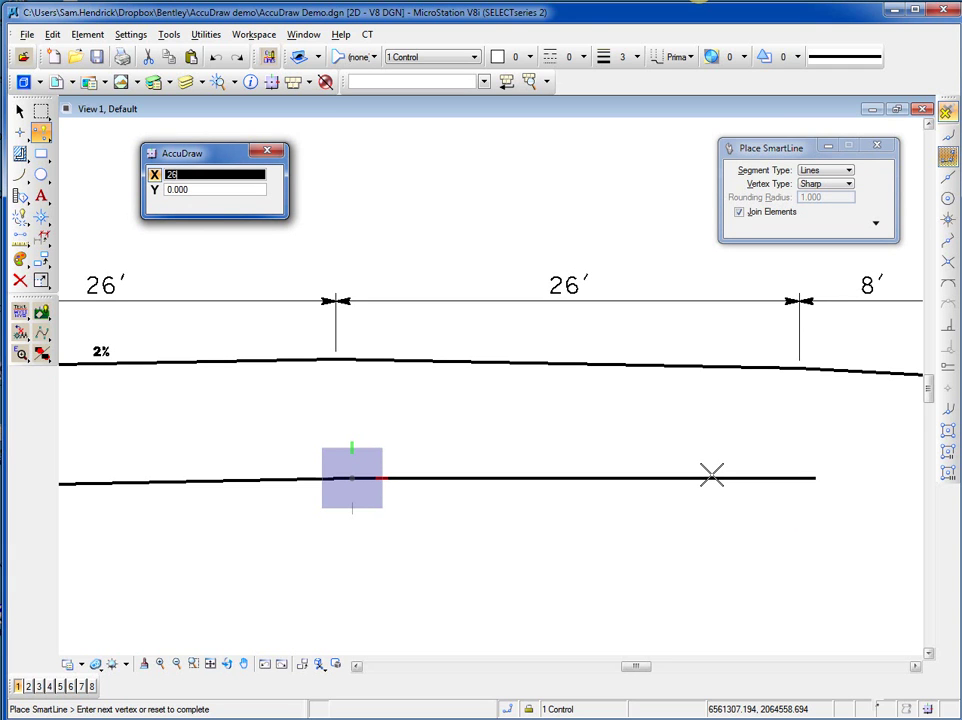
key(Tab)
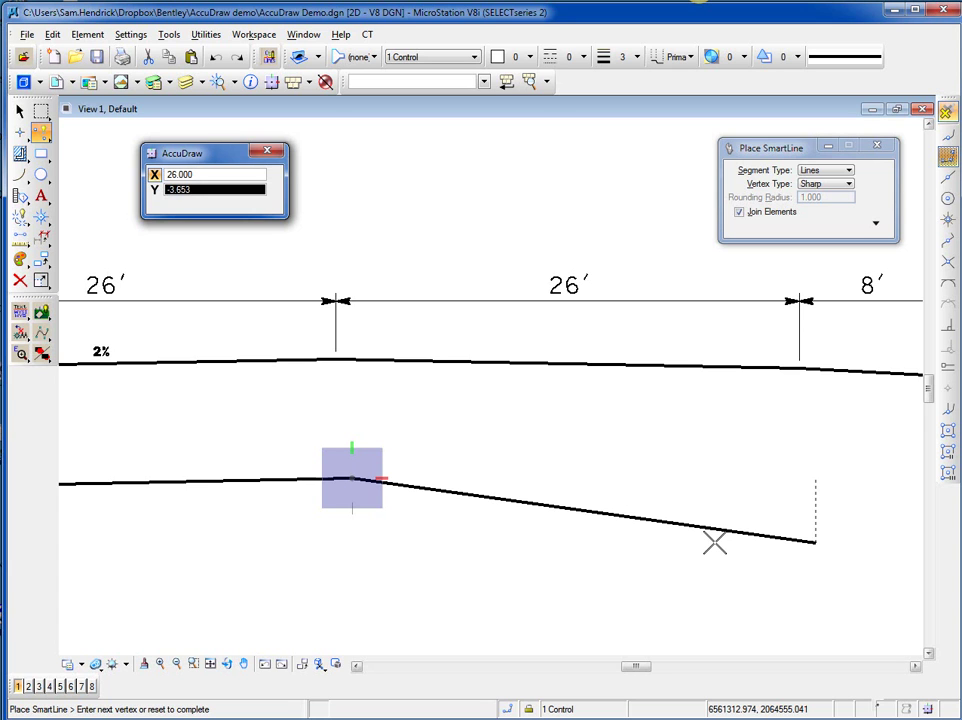
text(-26*0)
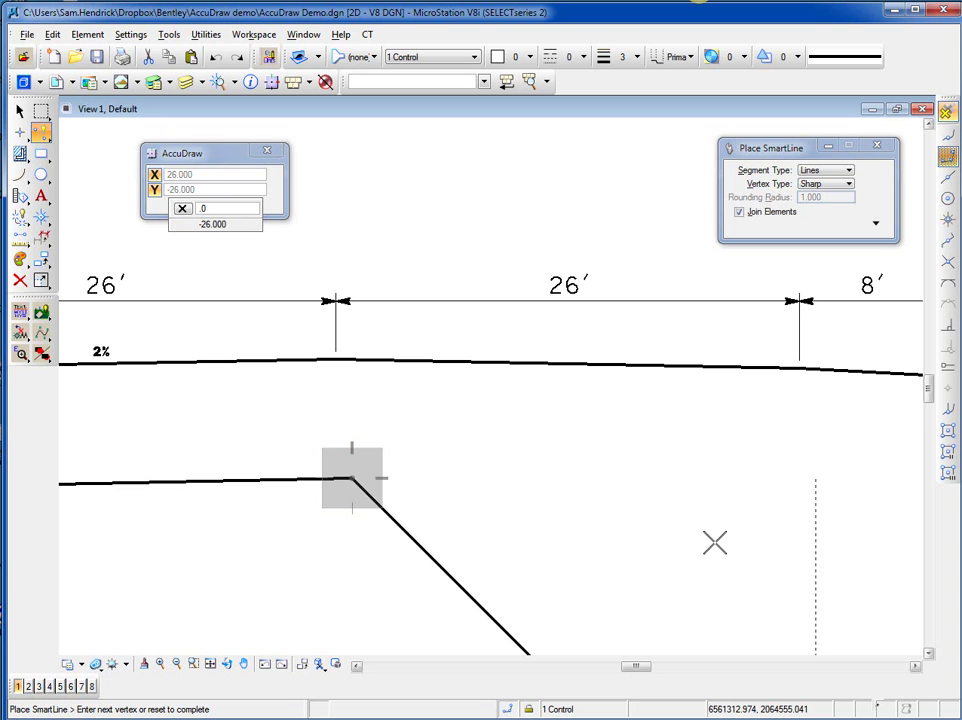
text(2)
key(Return)
click(720, 540)
mouse_move(819, 572)
middle_down()
mouse_move(524, 535)
mouse_move(526, 502)
middle_up()
scroll(545, 453, up, 3)
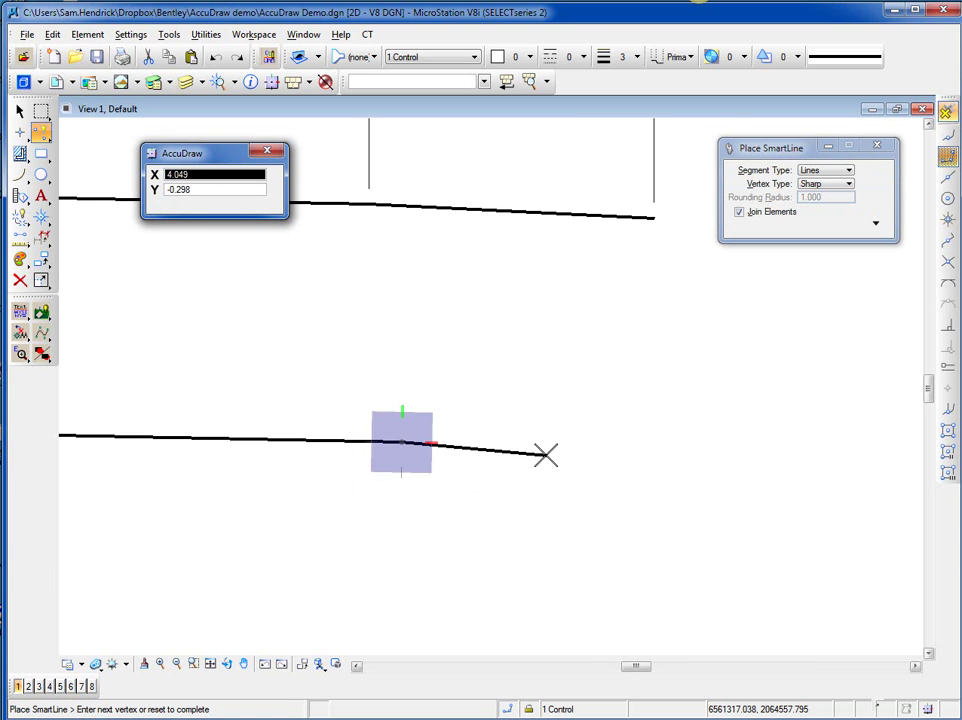
Add the final 8' leg dropping 0.400, entered as -8*.05 for a 5% slope.
key(t)
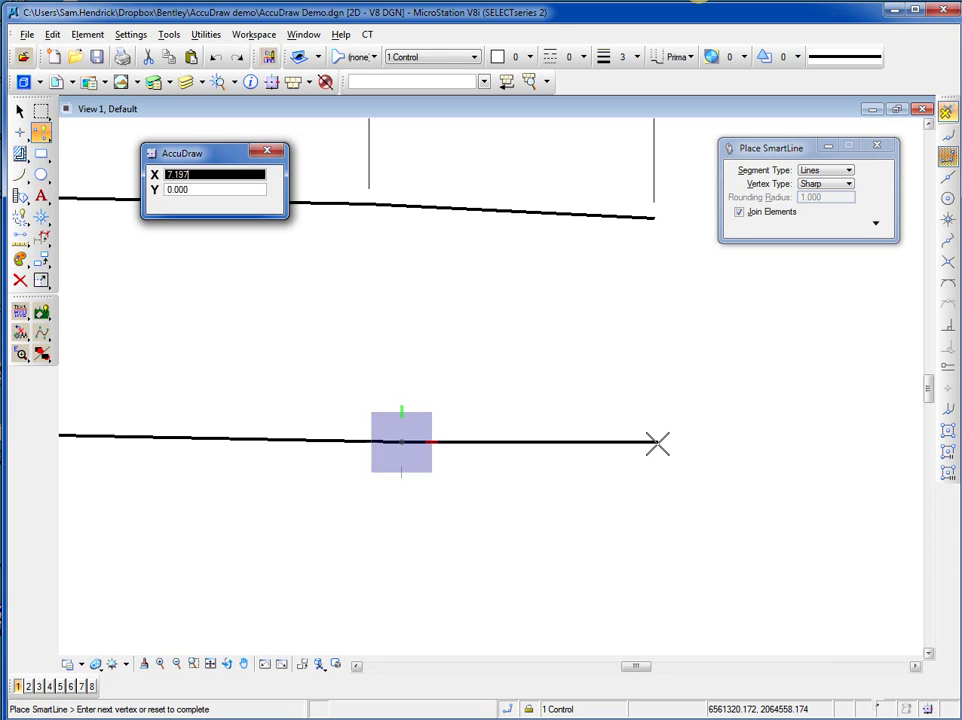
text(8)
key(Tab)
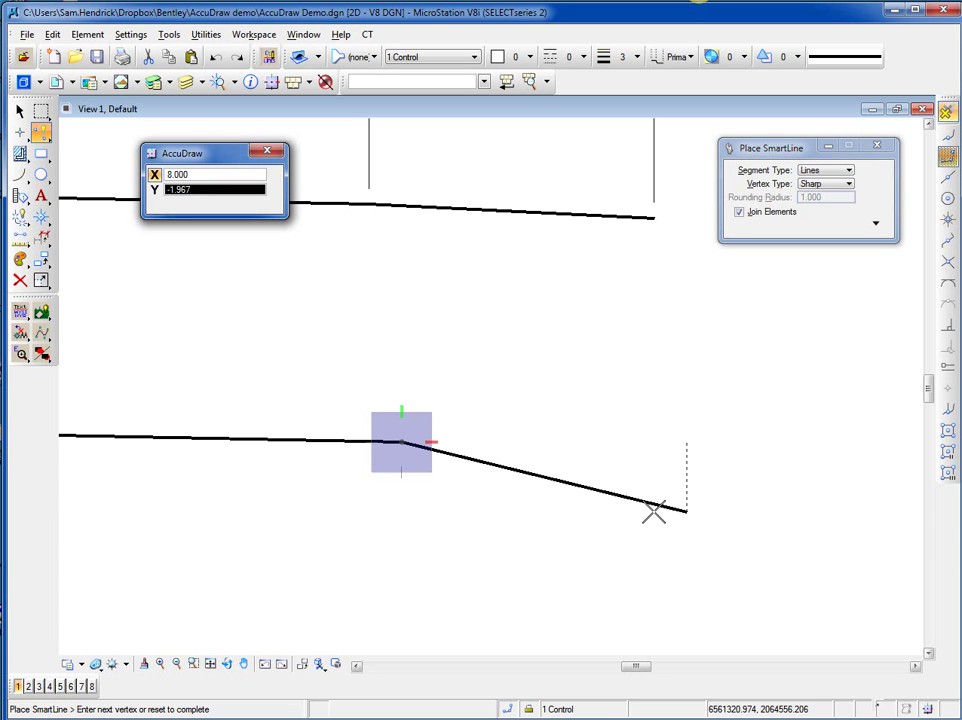
text(-8*.000)
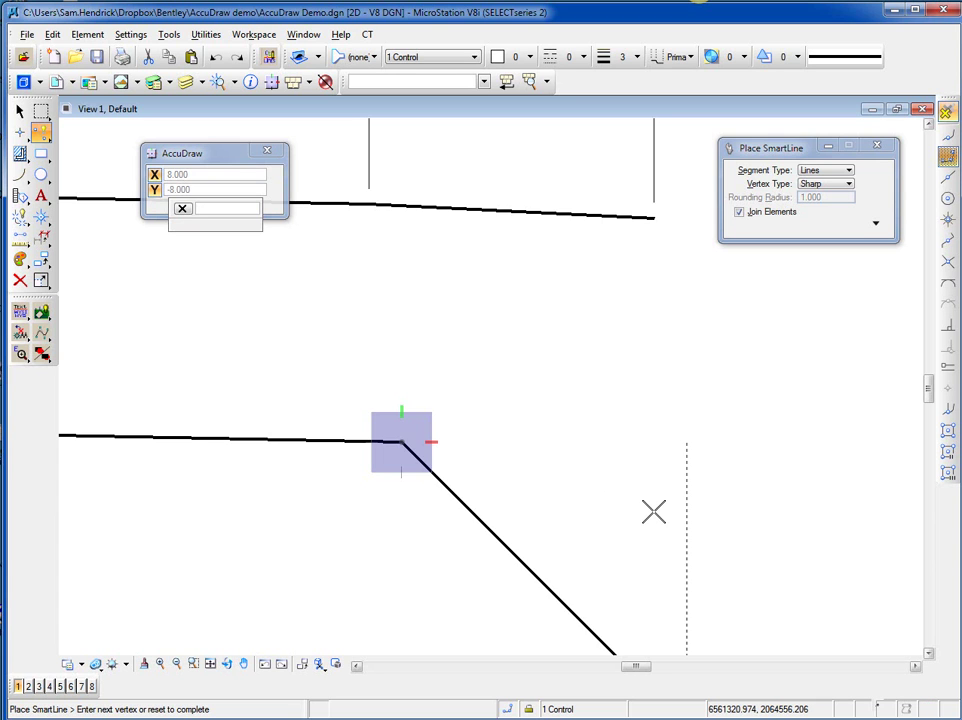
text(5)
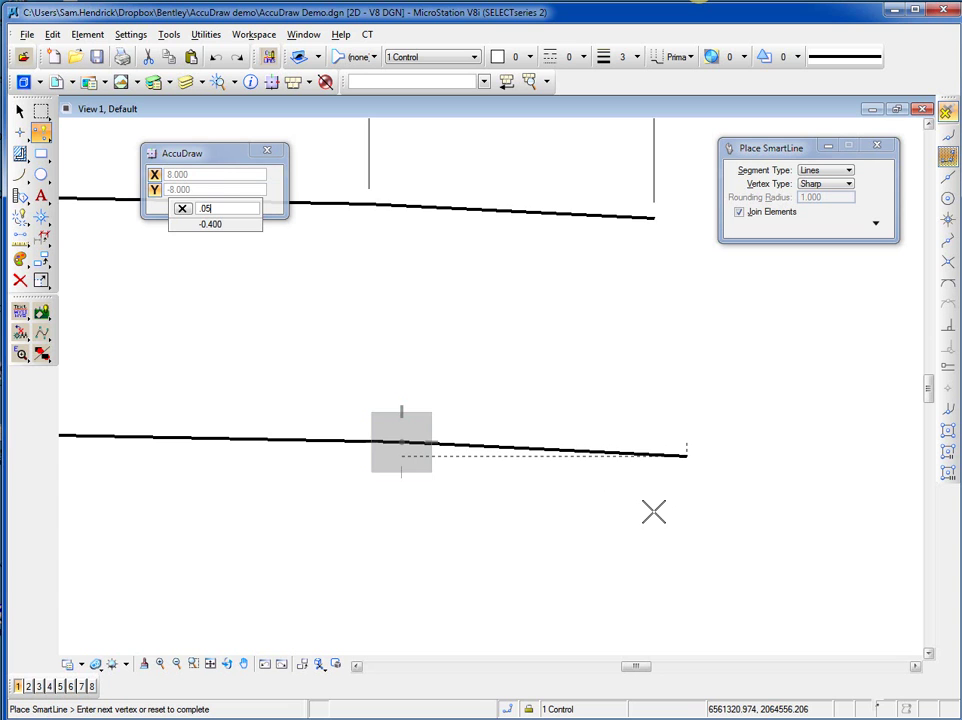
key(Return)
click(652, 510)
End the SmartLine and zoom to the template's left 8' at 5% end.
right_click(596, 503)
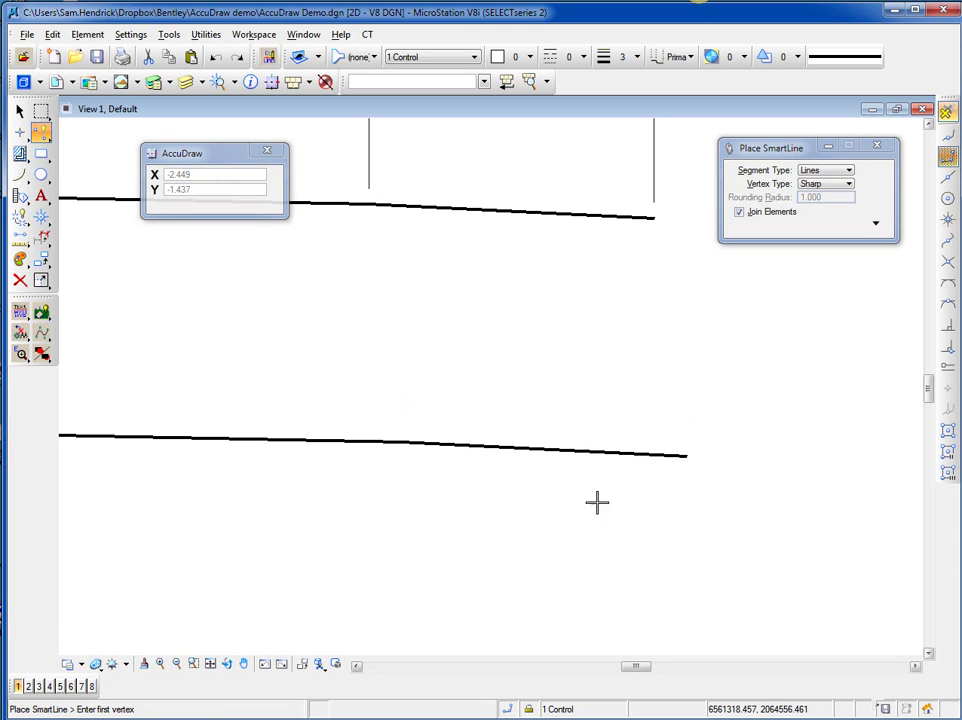
scroll(748, 505, down, 3)
middle_drag(363, 521, 554, 483)
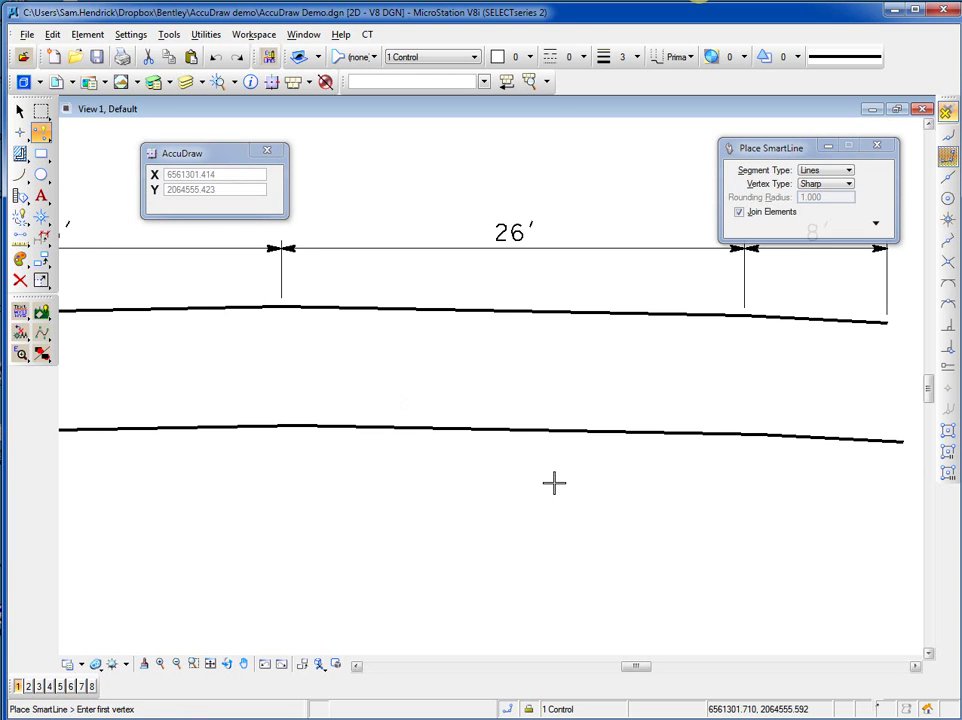
scroll(590, 483, down, 3)
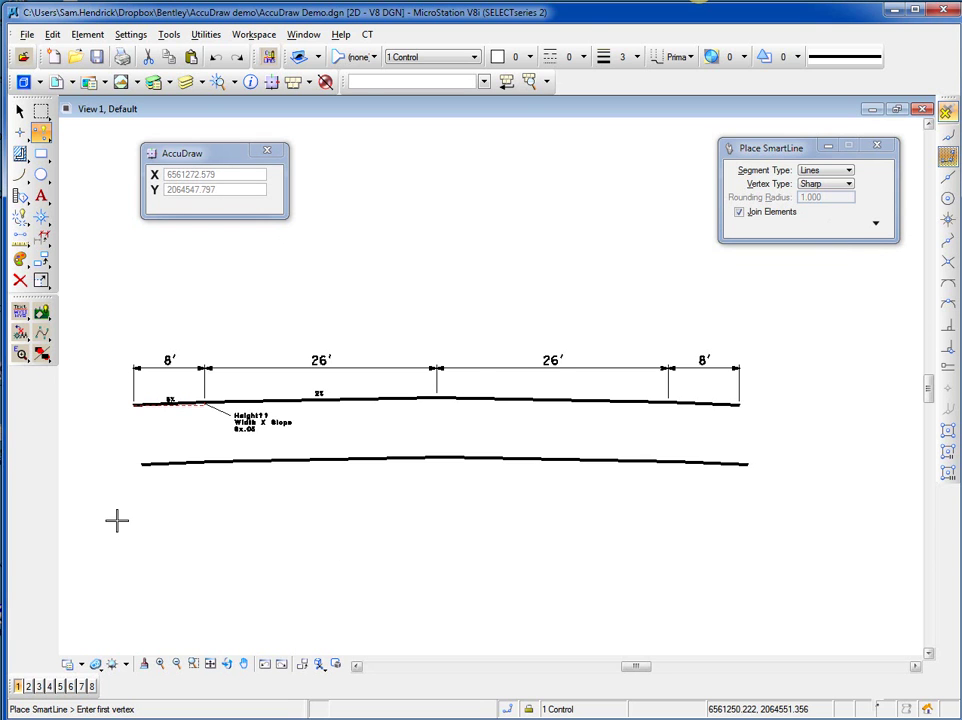
scroll(118, 519, up, 3)
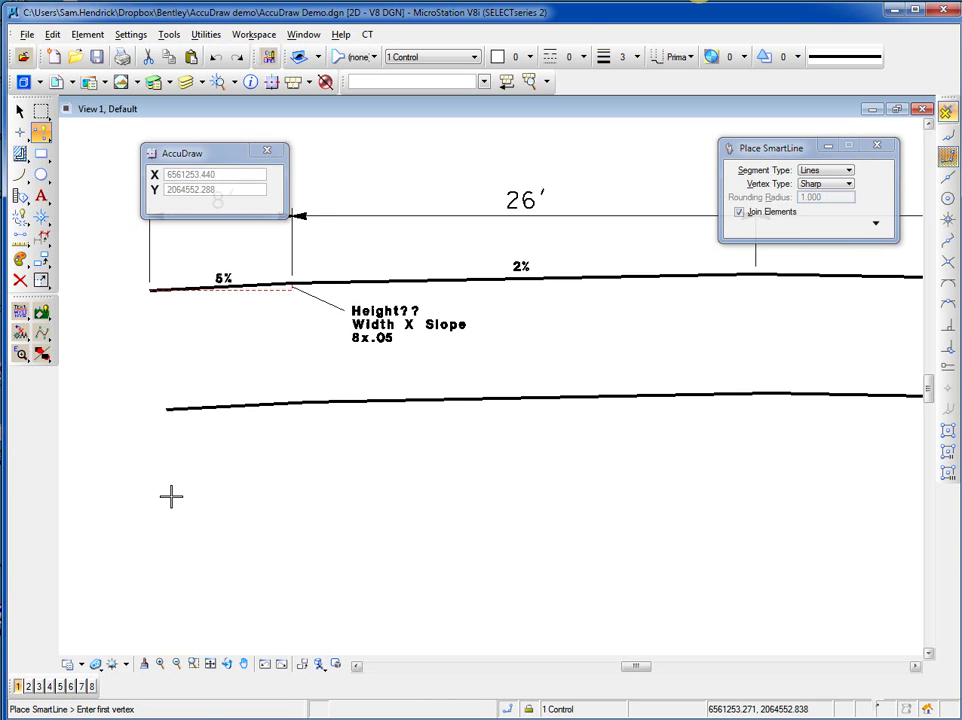
Draw a new one-leg SmartLine below the template's left end: 8' run with an AccuDraw-calculated 2.000 rise.
click(171, 496)
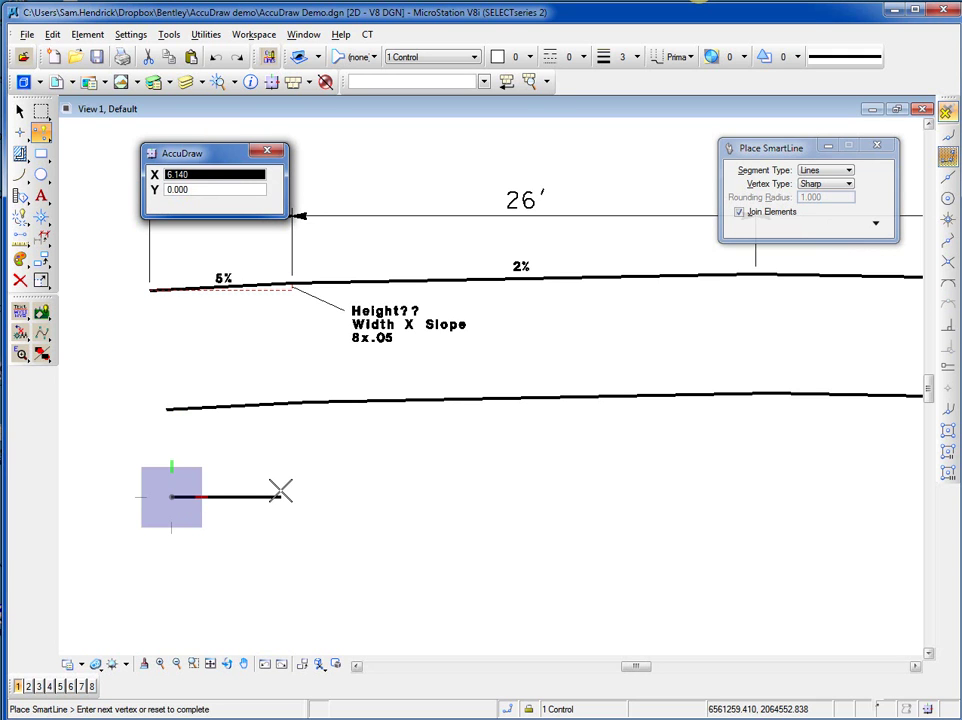
text(8)
key(Tab)
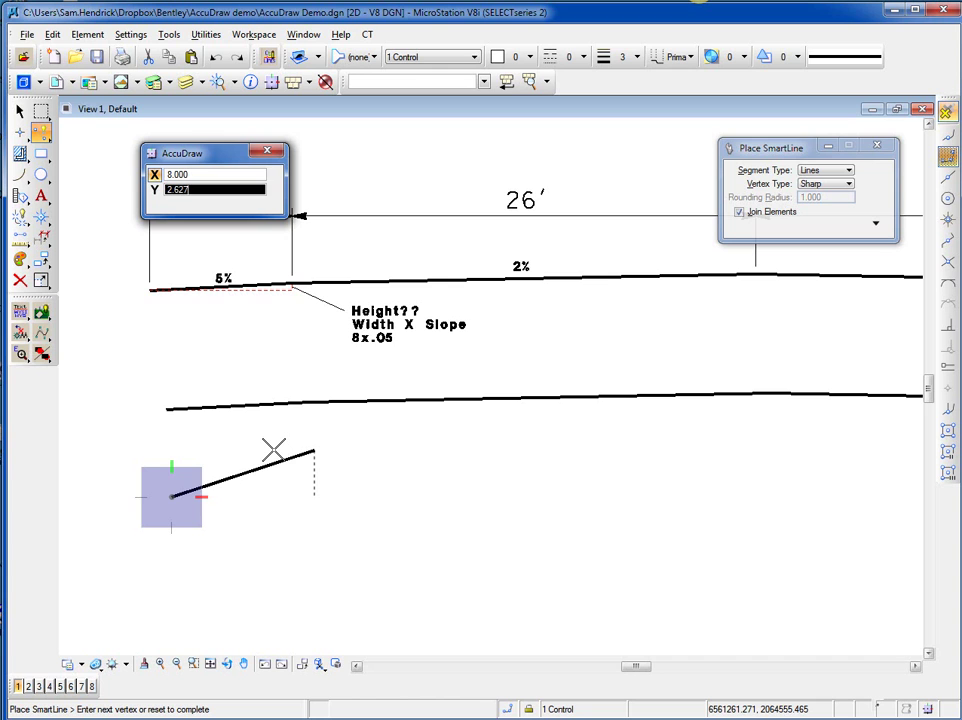
text(8)
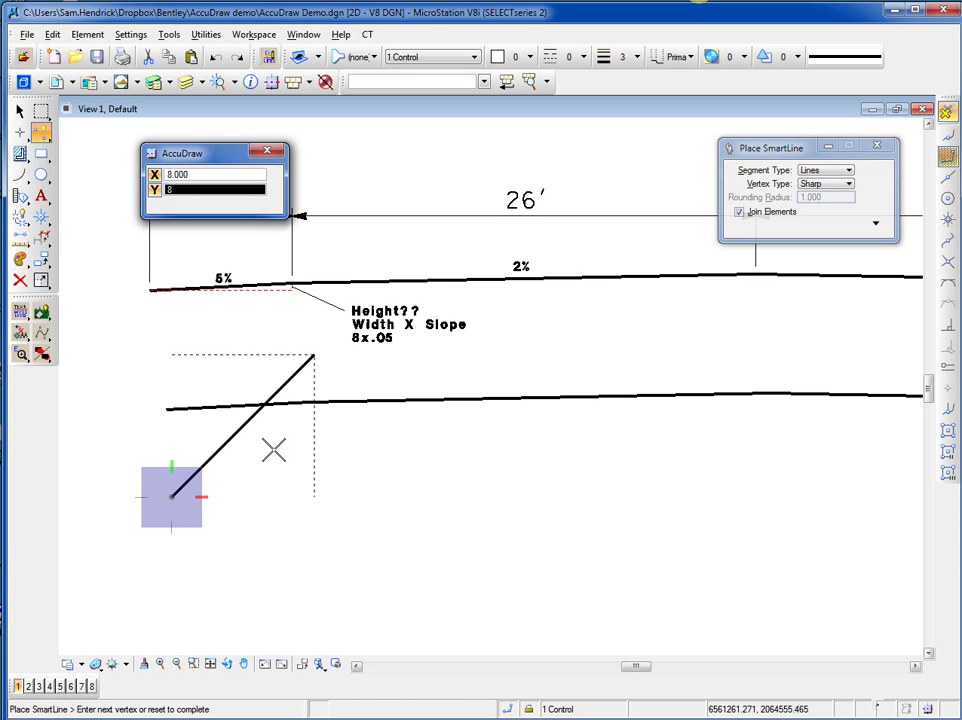
text(*.05)
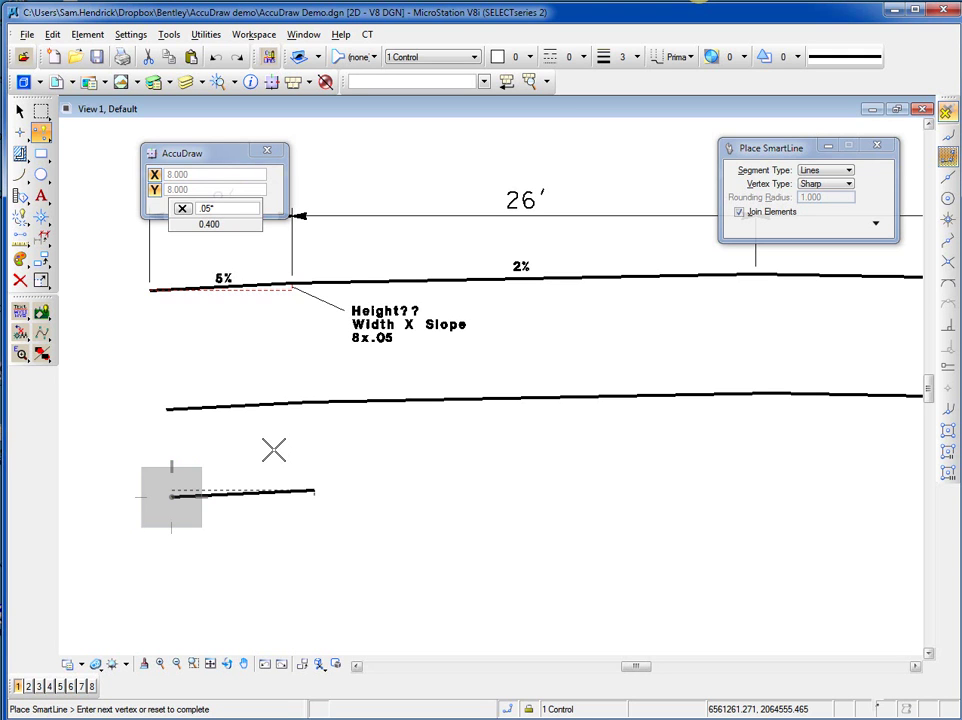
text(")
text(5)
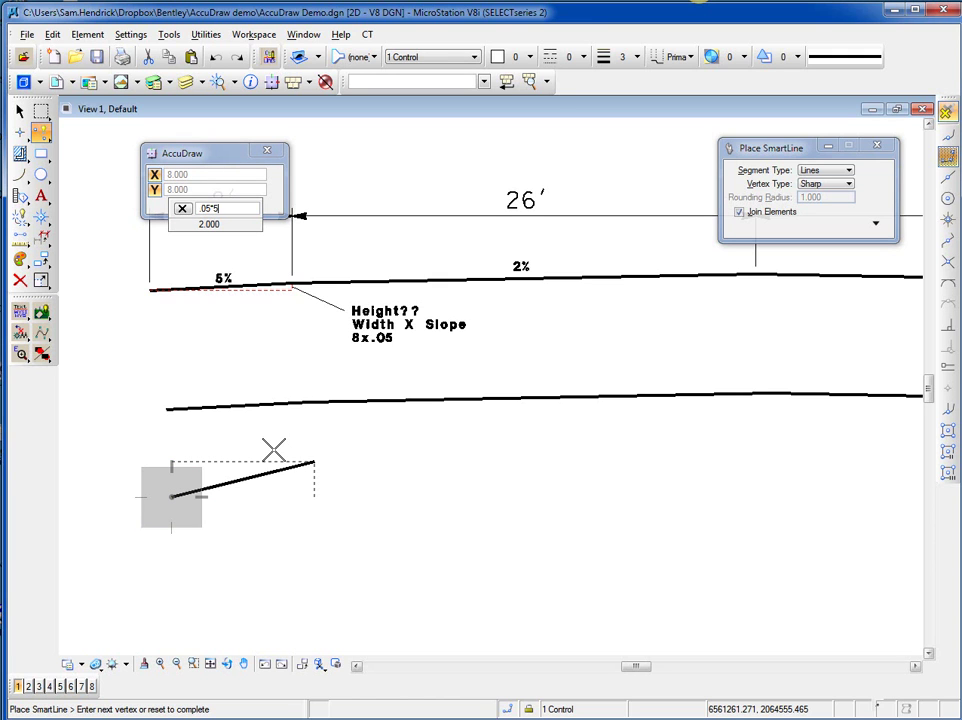
key(Return)
click(371, 492)
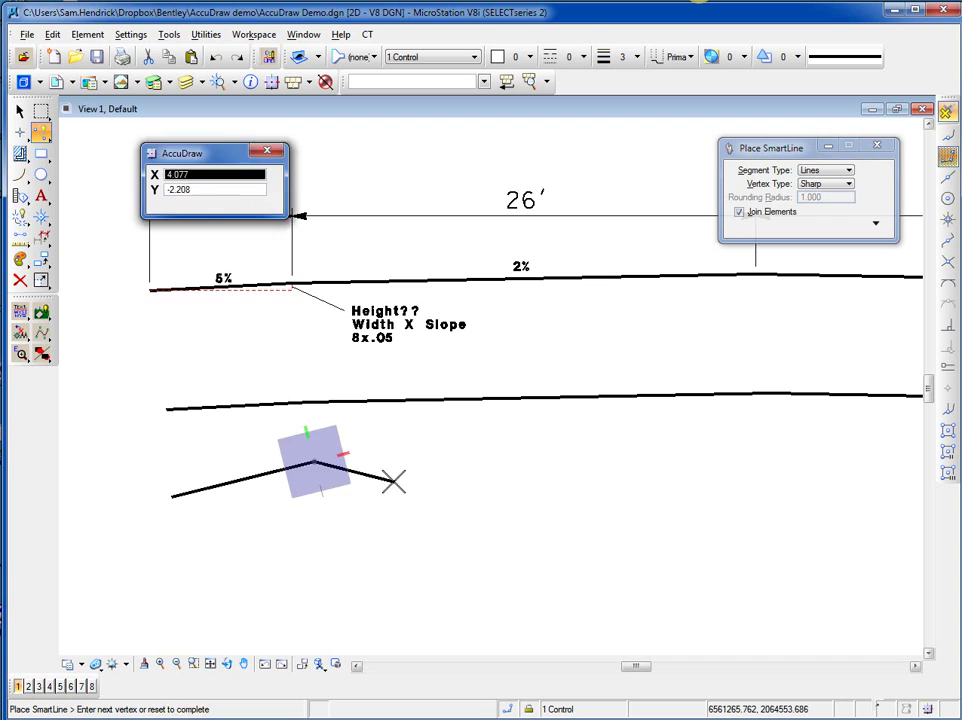
right_click(393, 482)
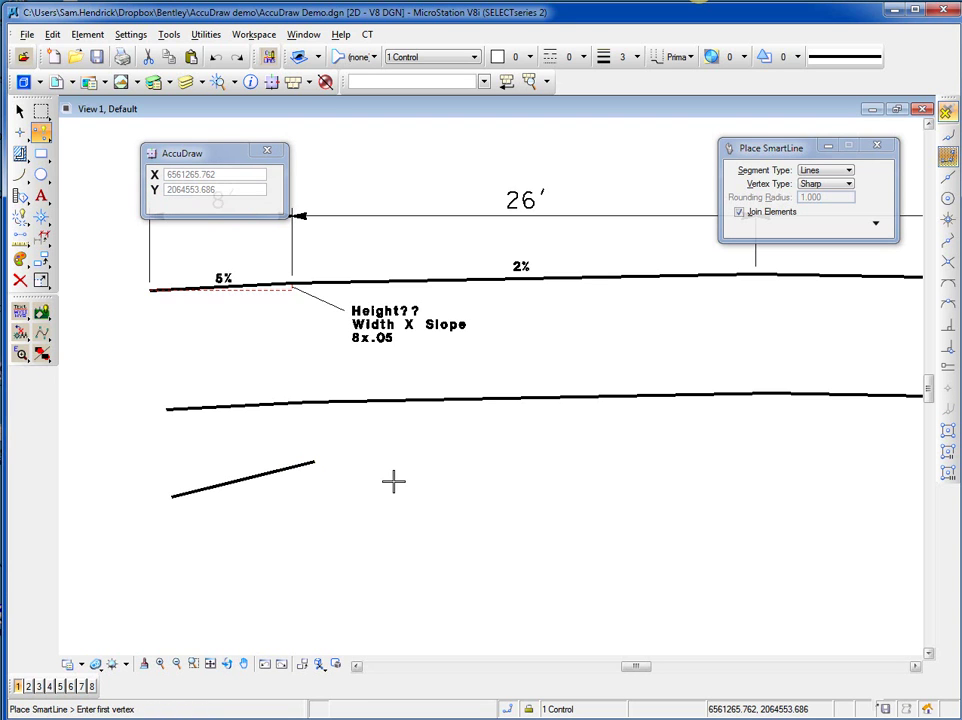